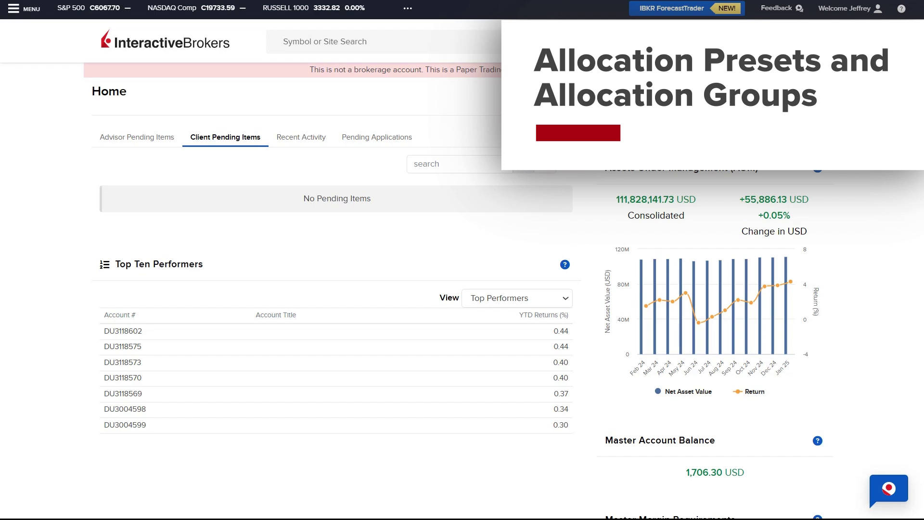
Open the site navigation menu from the Home dashboard.
left_click(20, 13)
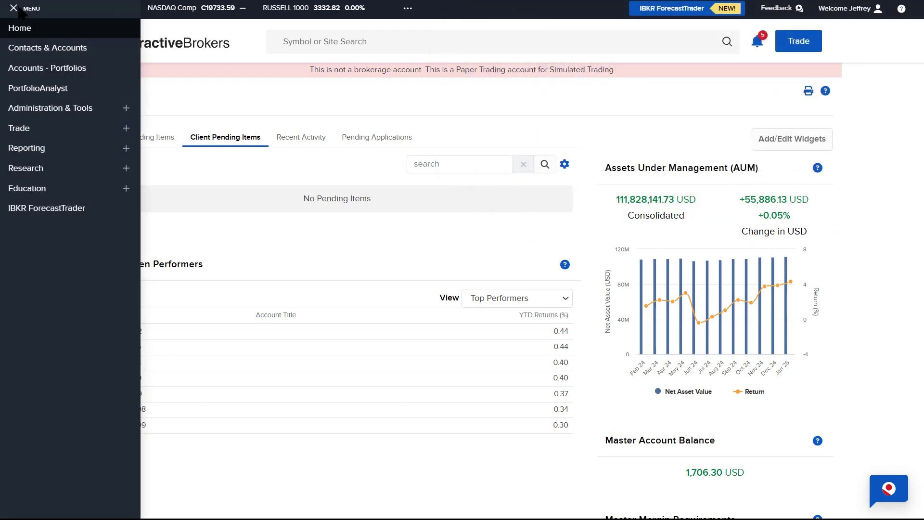
Go to the Allocation Presets page under Trade.
left_click(125, 129)
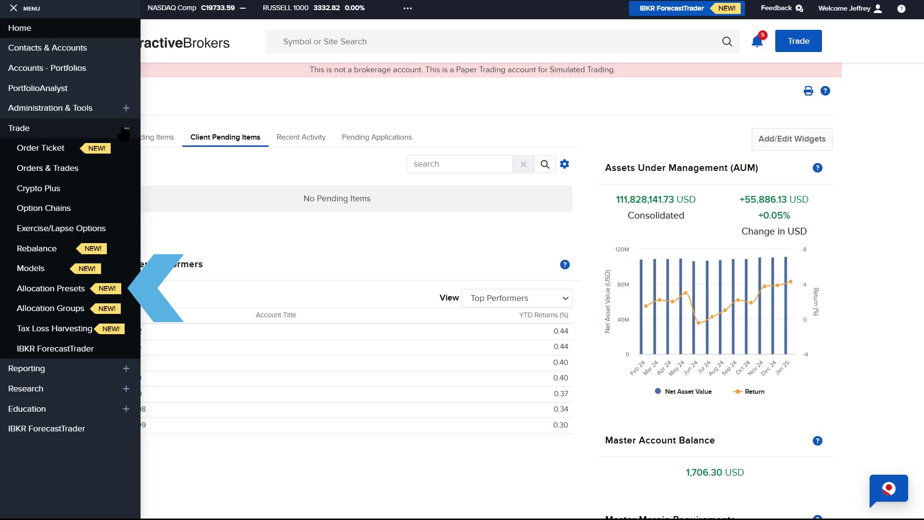
left_click(50, 288)
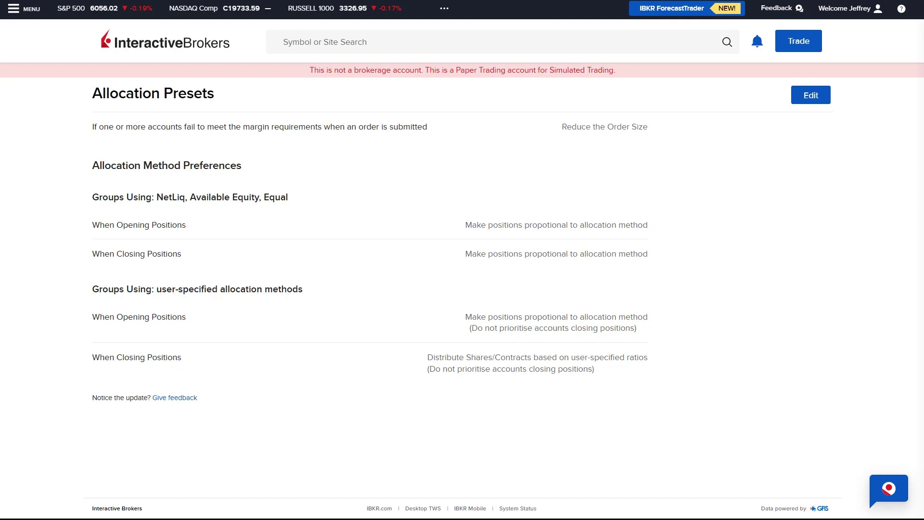
Save presets: reduce order size on margin failures, close user-specified groups by user-specified ratios.
left_click(810, 97)
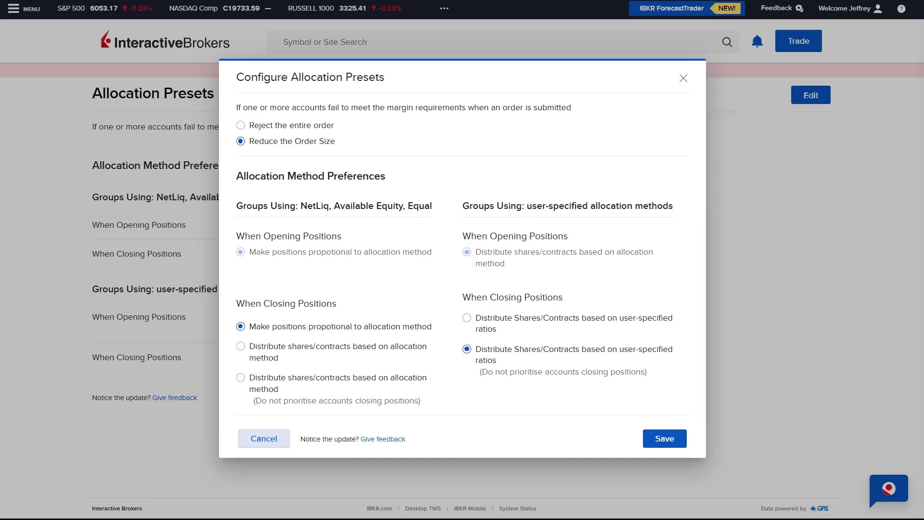
left_click(665, 444)
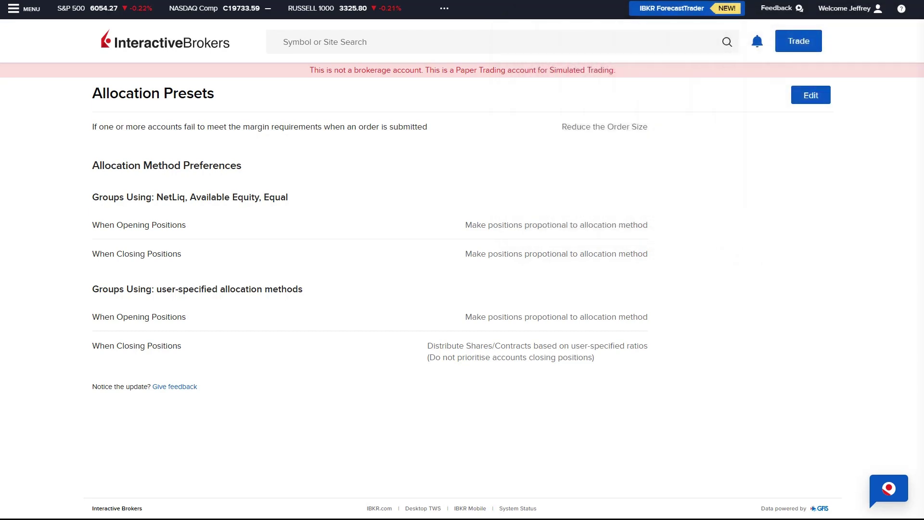
left_click(13, 10)
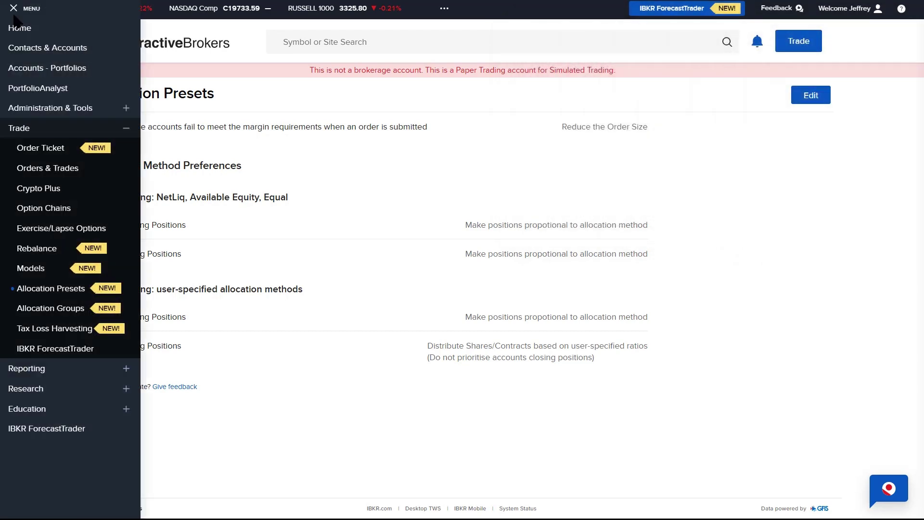
Go to the Allocation Groups page and begin creating a new group.
left_click(85, 312)
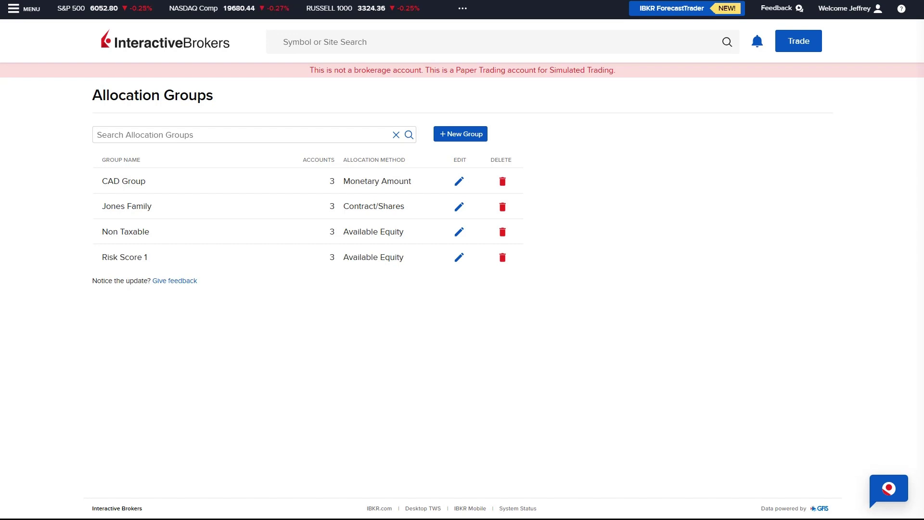
left_click(461, 139)
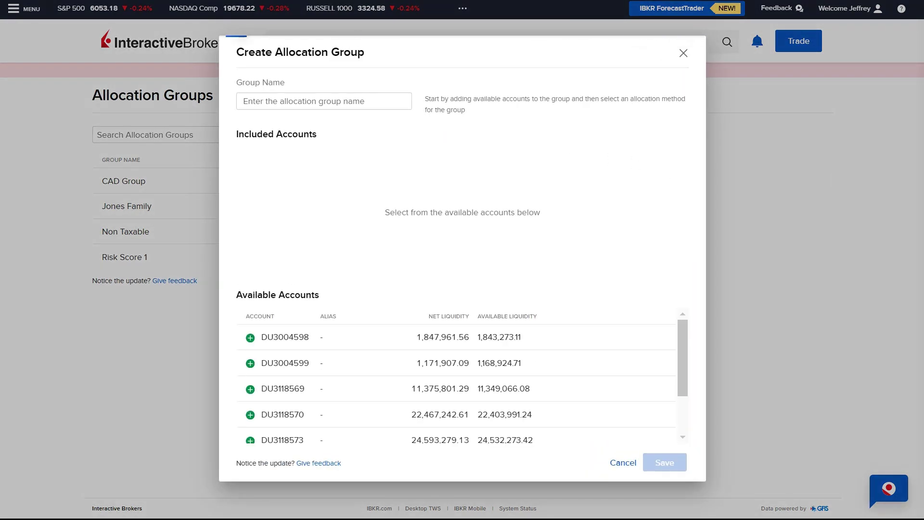
Name the new group 'Conservative Investment' and include three accounts, removing a fourth one added.
left_click(334, 102)
type("Conservative In")
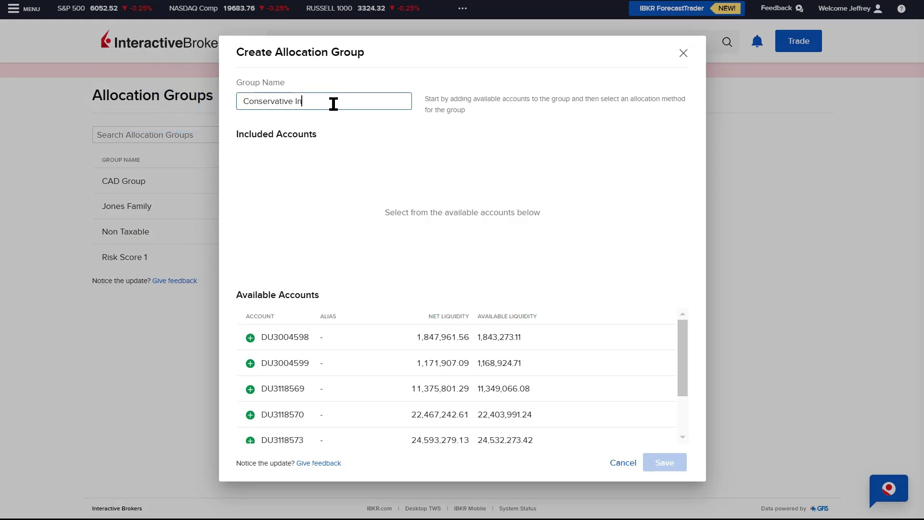
type("vestme")
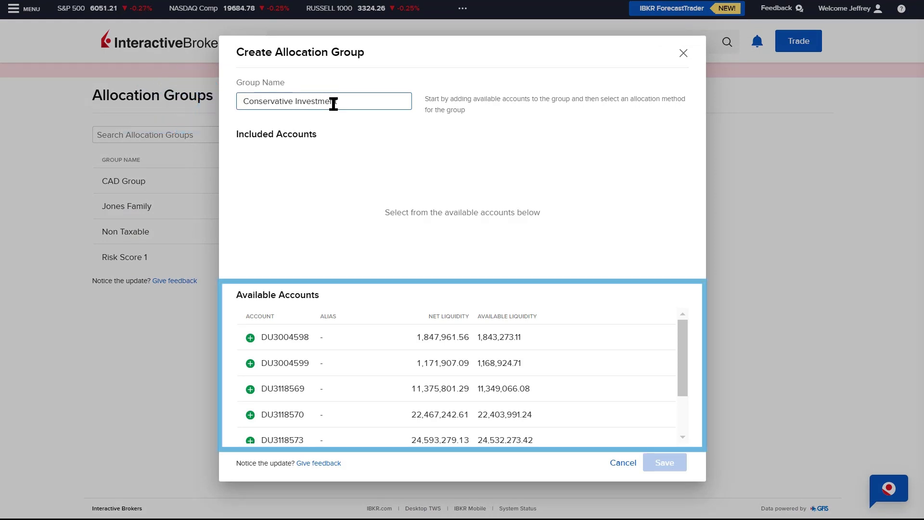
type("nt")
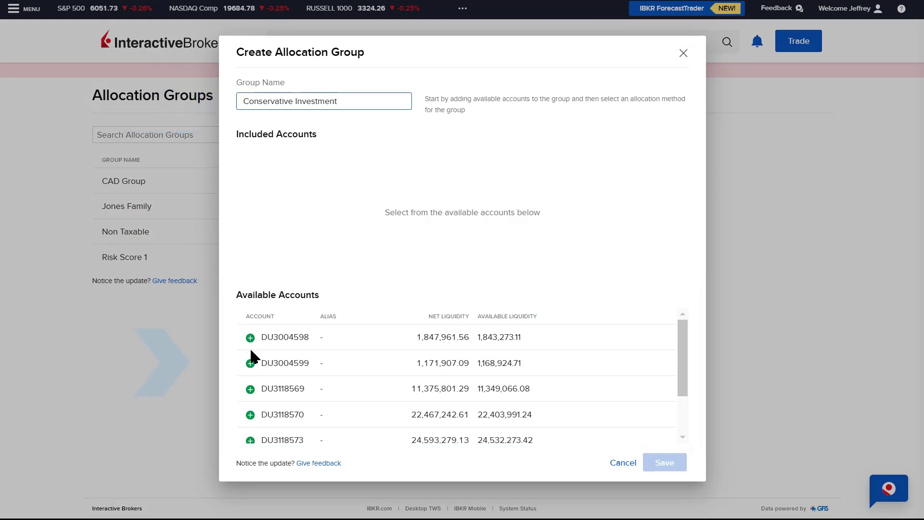
left_click(250, 363)
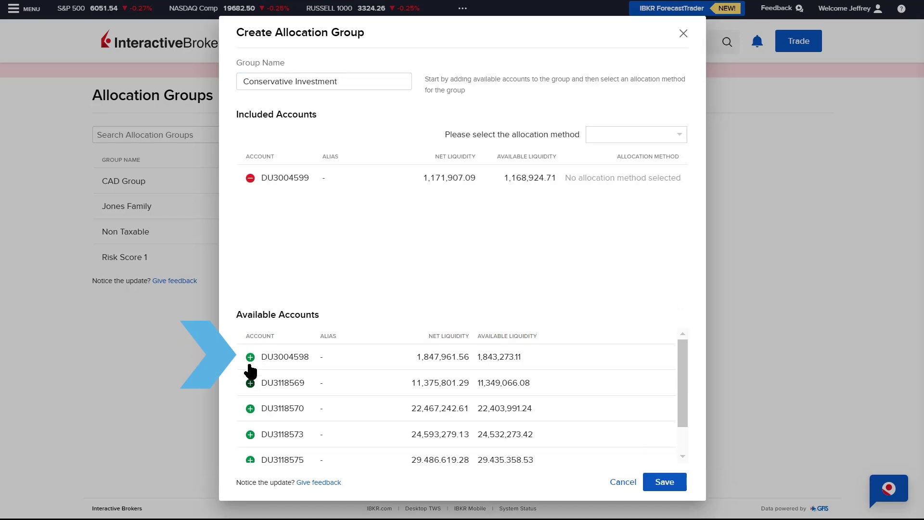
left_click(250, 360)
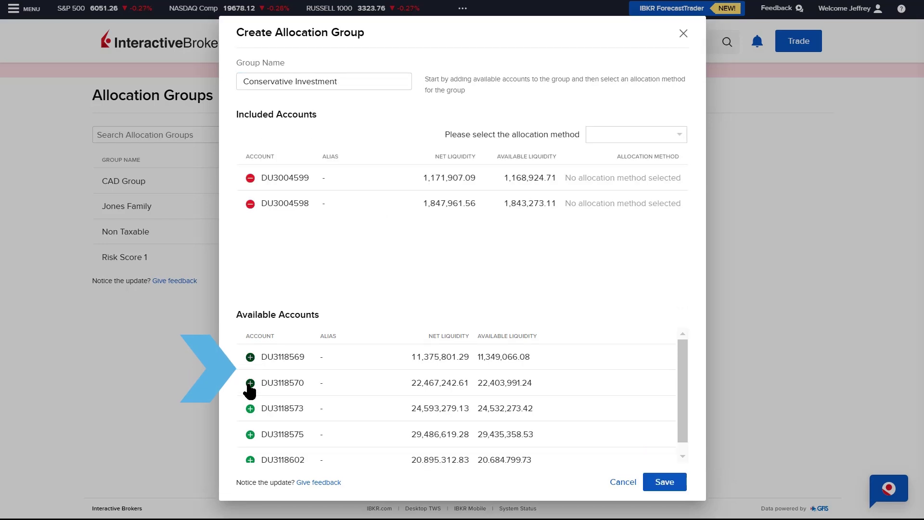
left_click(250, 383)
left_click(249, 357)
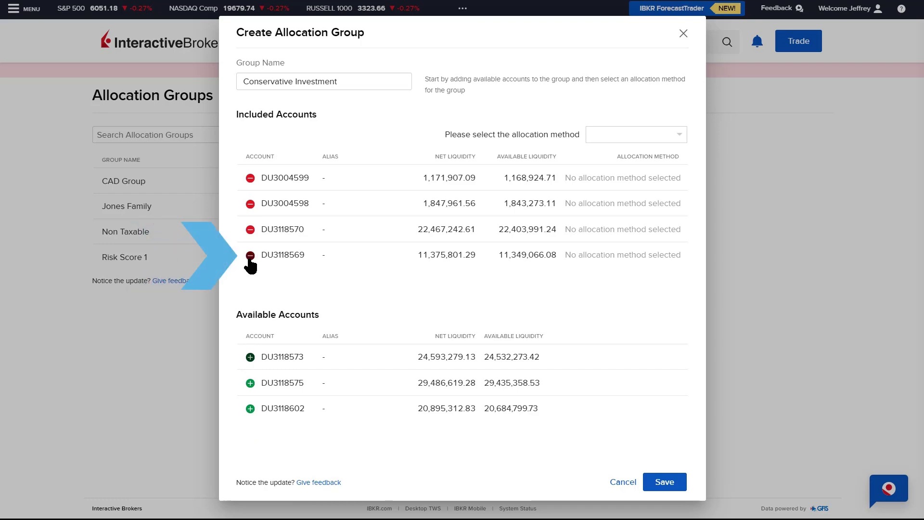
left_click(249, 257)
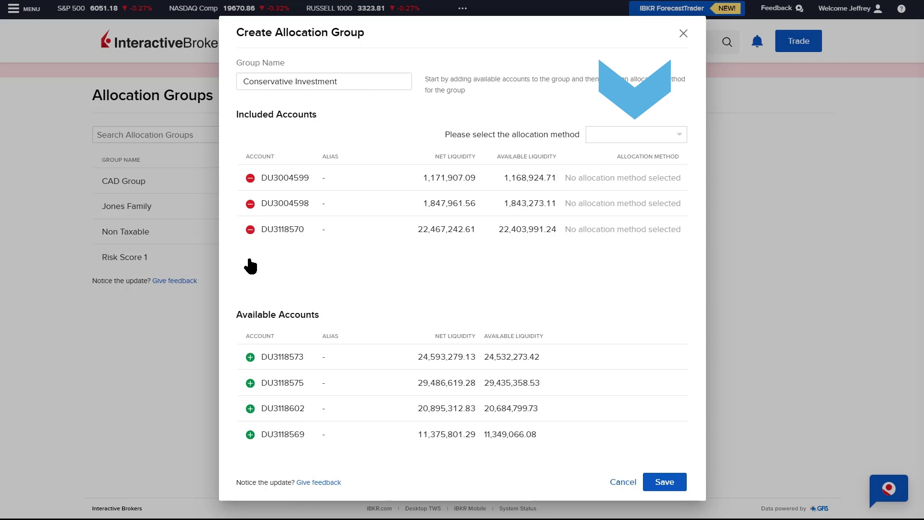
left_click(680, 134)
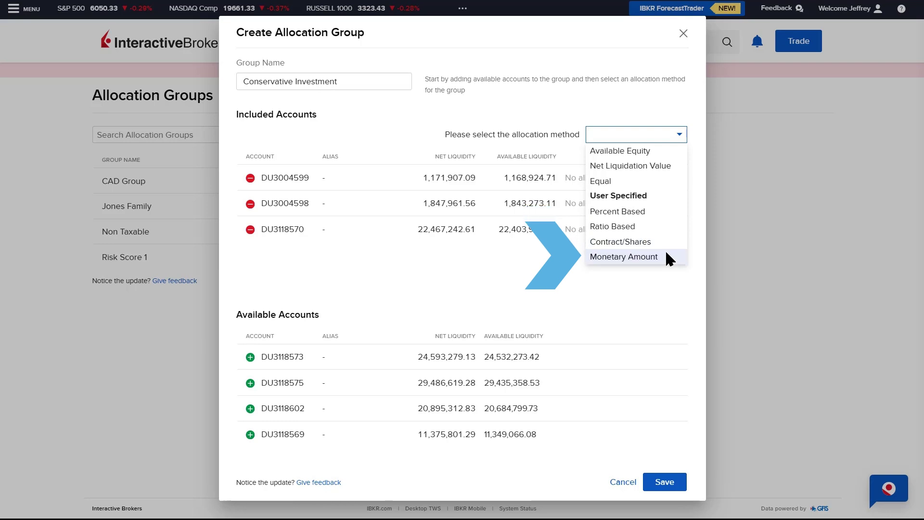
Try Ratio Based and Contract/Shares, then settle on Monetary Amount as the allocation method.
left_click(654, 211)
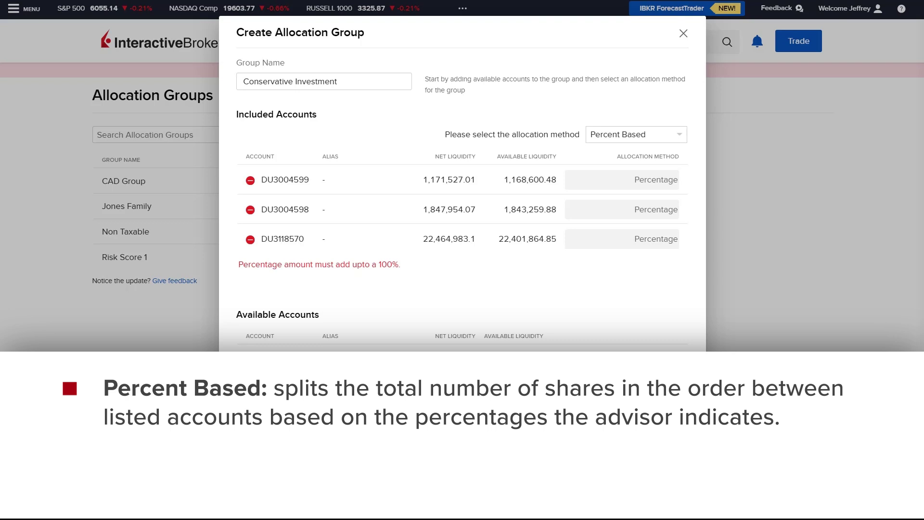
left_click(680, 137)
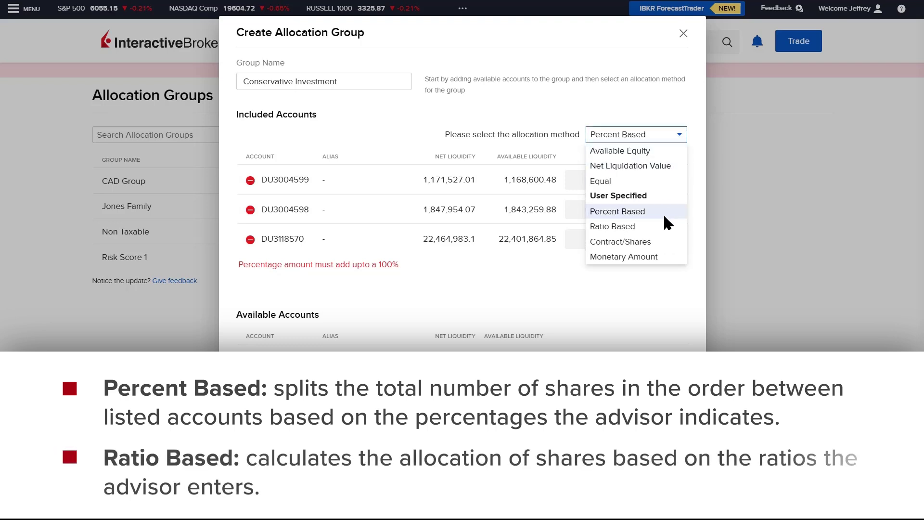
left_click(666, 227)
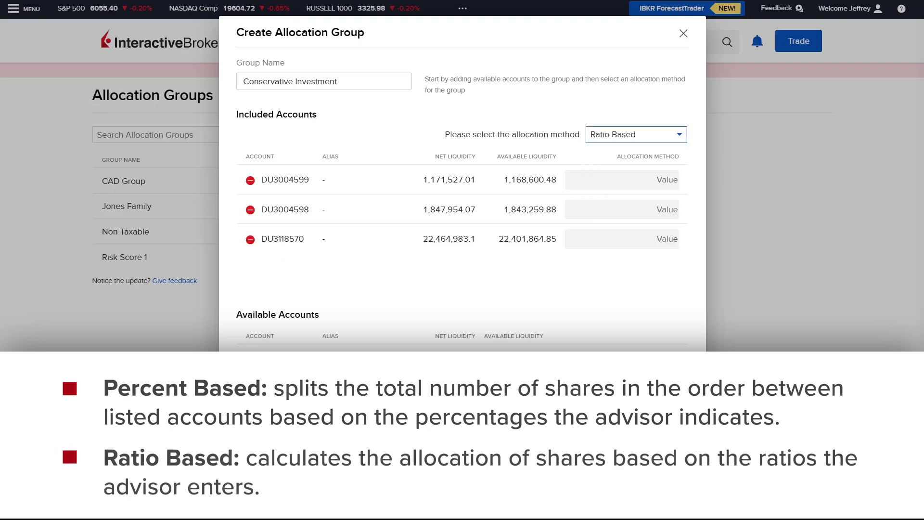
left_click(680, 134)
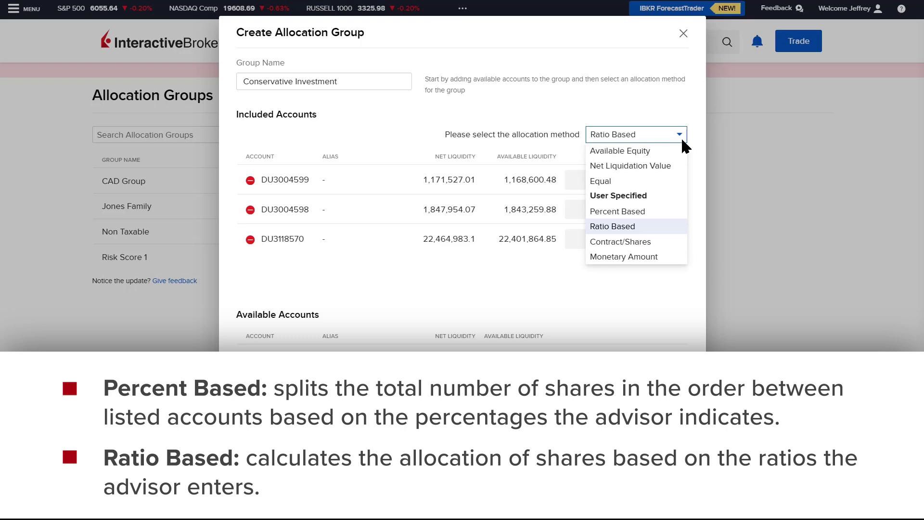
left_click(664, 243)
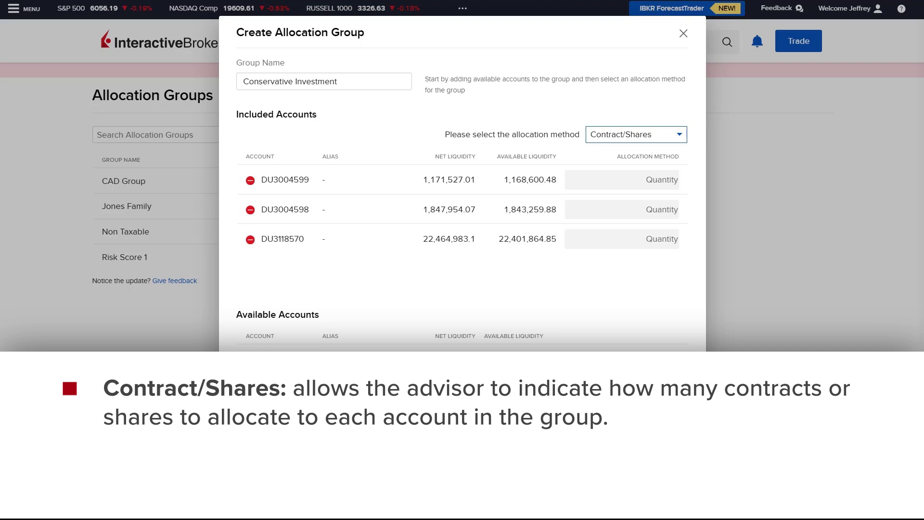
left_click(686, 138)
left_click(631, 255)
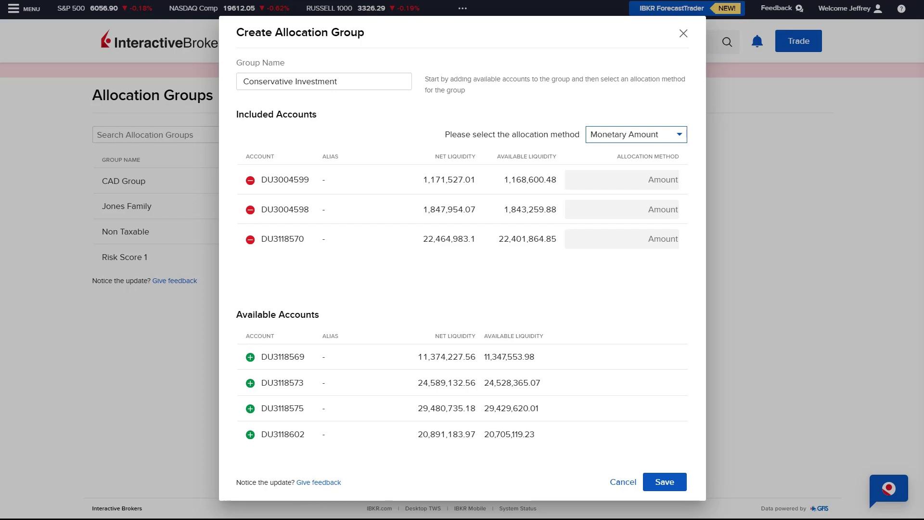
left_click(638, 179)
Enter amounts 5,000, 7,500 and 1,000 for the three accounts and save the group.
type("5,000")
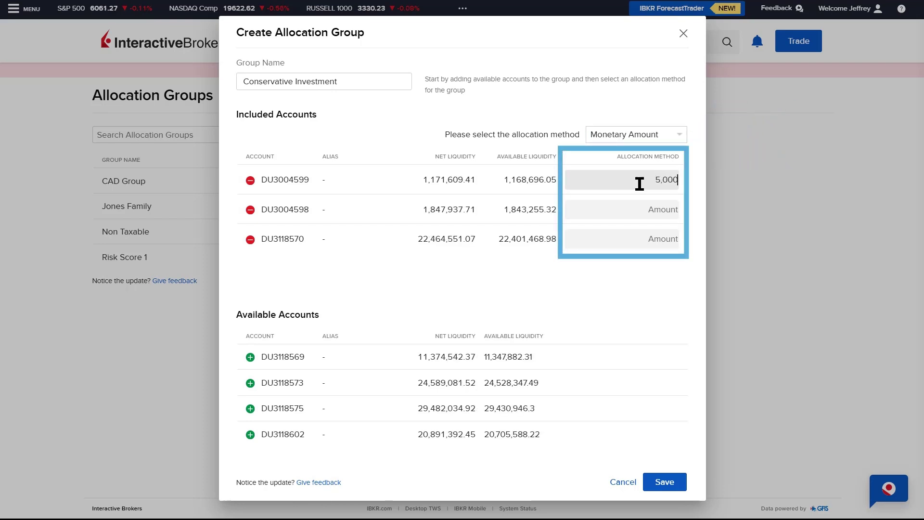
left_click(641, 206)
type("7,500")
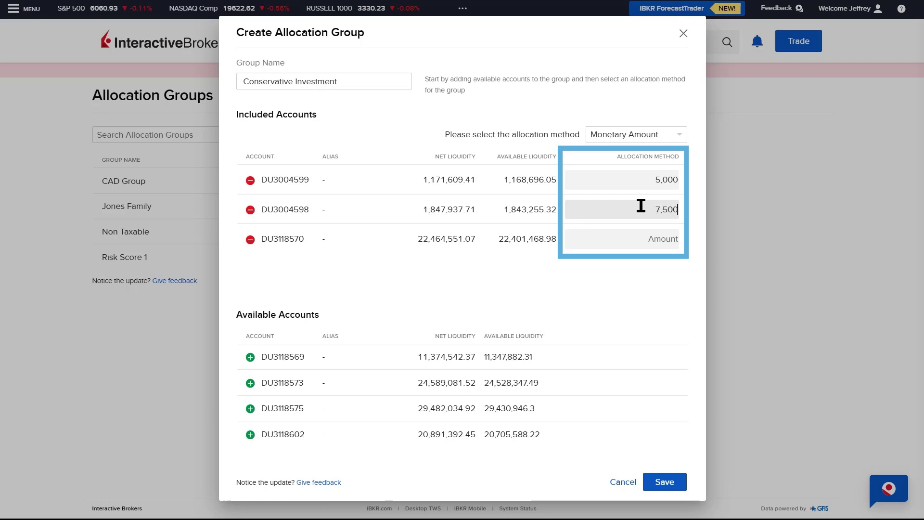
left_click(638, 236)
type("1,000")
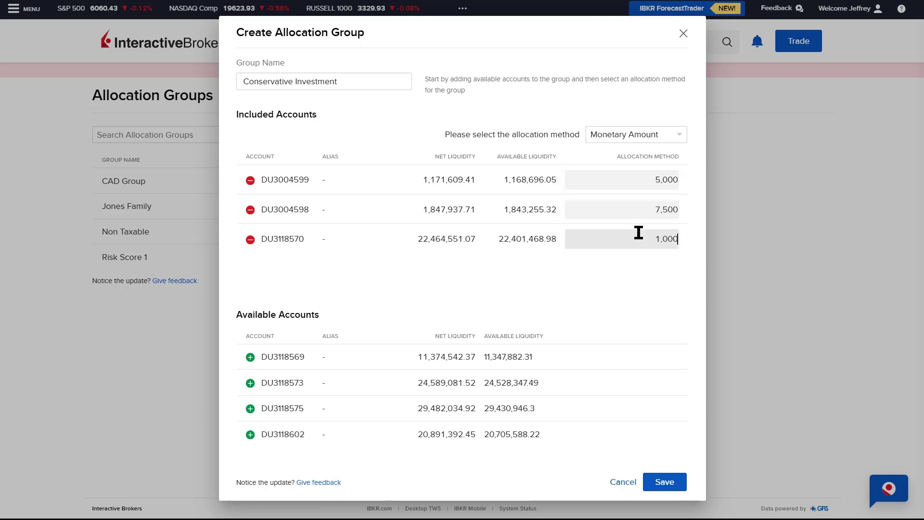
left_click(662, 482)
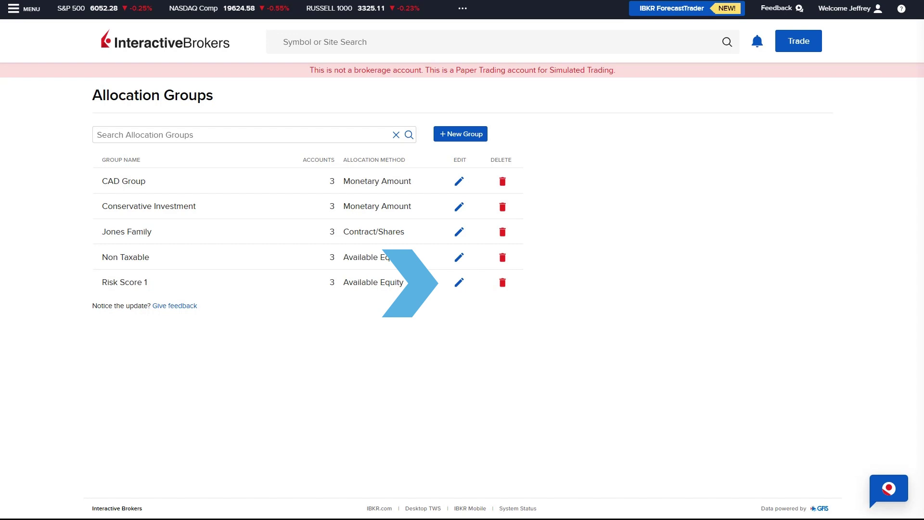
Add one more account to Risk Score 1, keeping Available Equity, then delete Jones Family.
left_click(459, 283)
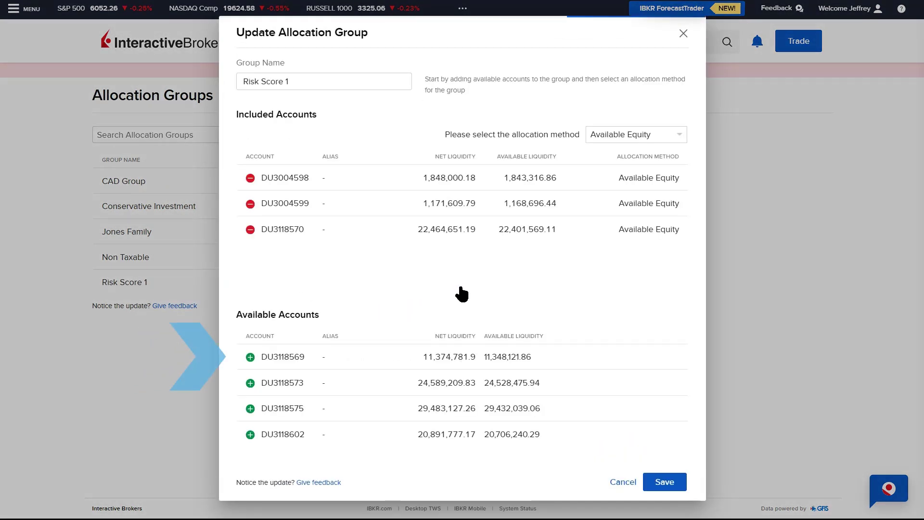
left_click(250, 357)
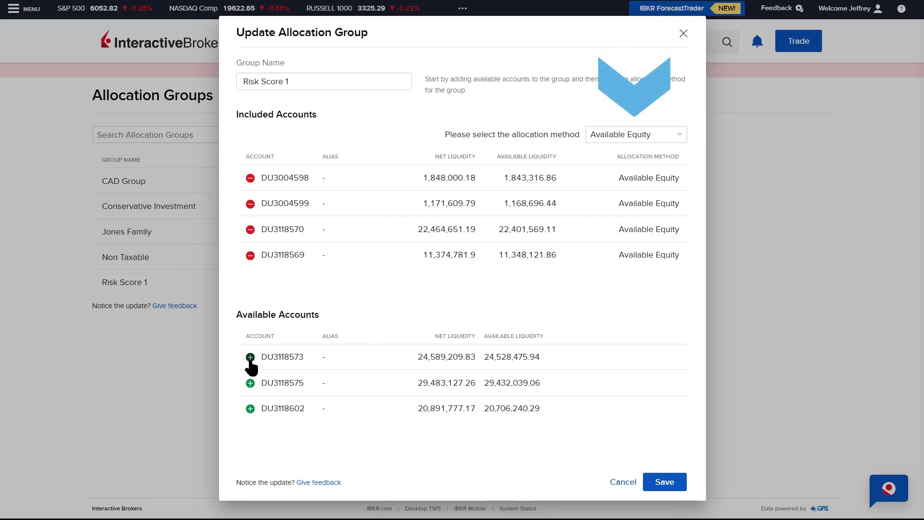
left_click(686, 138)
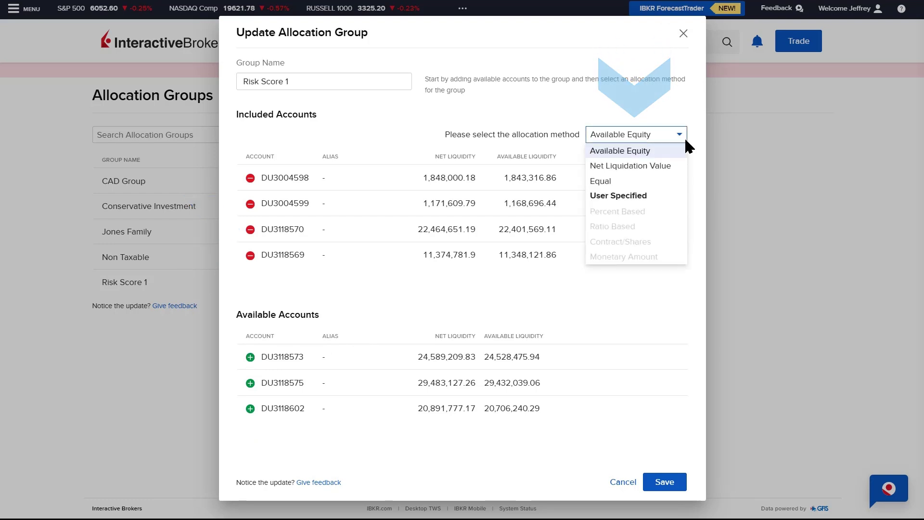
left_click(686, 141)
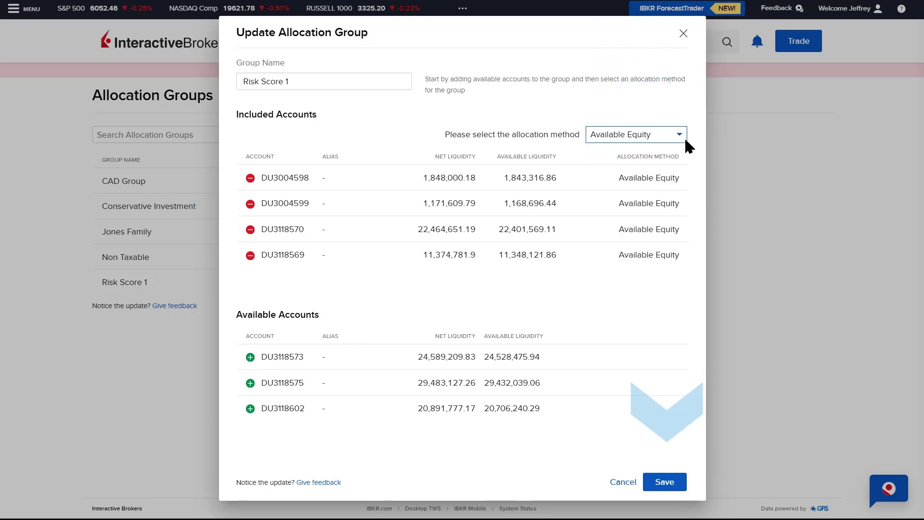
left_click(664, 482)
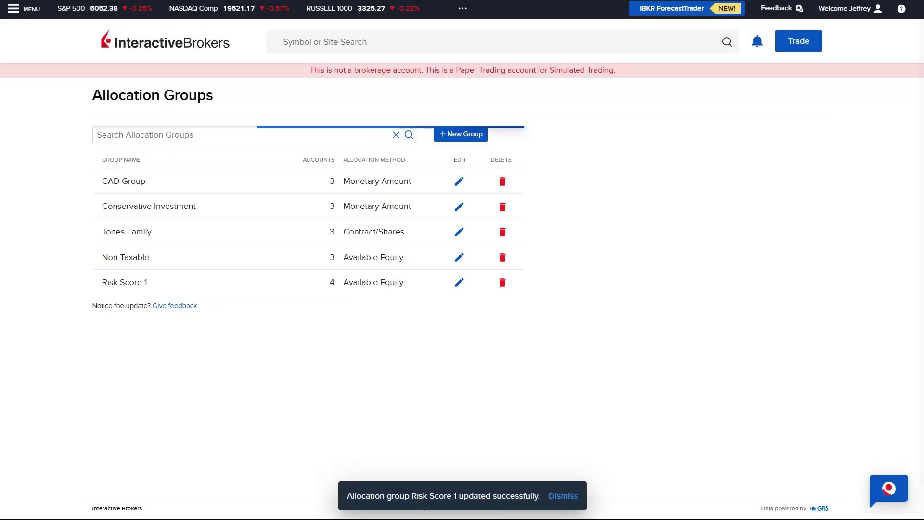
left_click(503, 236)
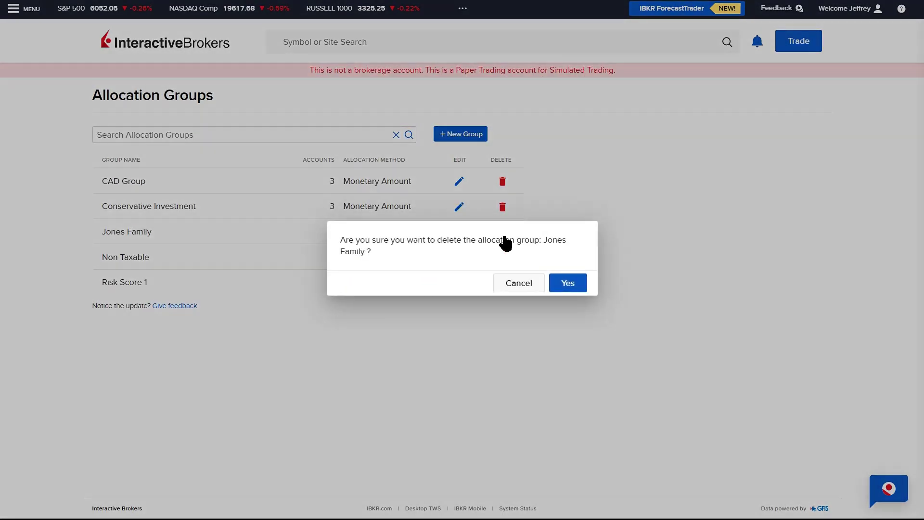
left_click(571, 285)
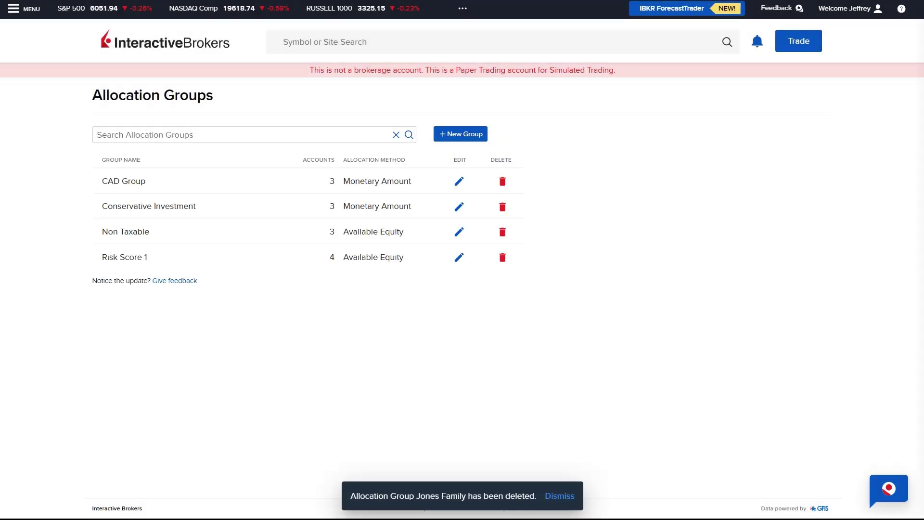